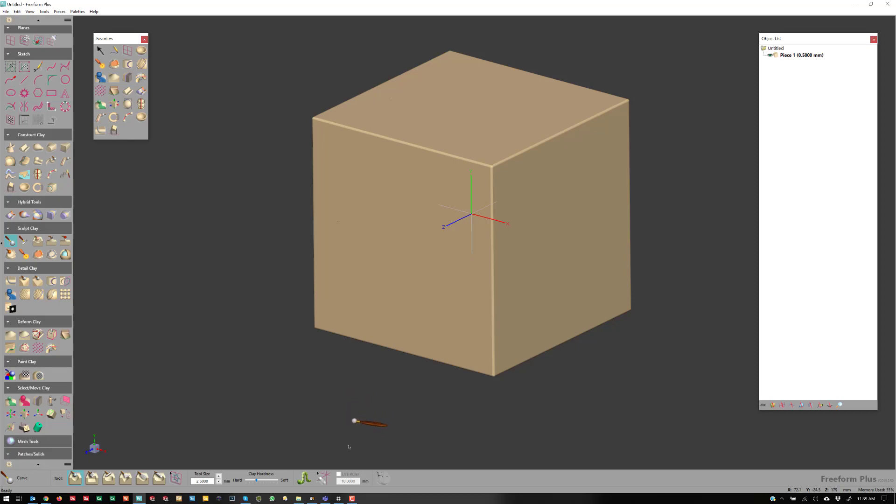
# Rotate the clay cube so its top and two side faces show about equally.
pyautogui.moveTo(450, 303); pyautogui.dragTo(324, 286, button='middle')
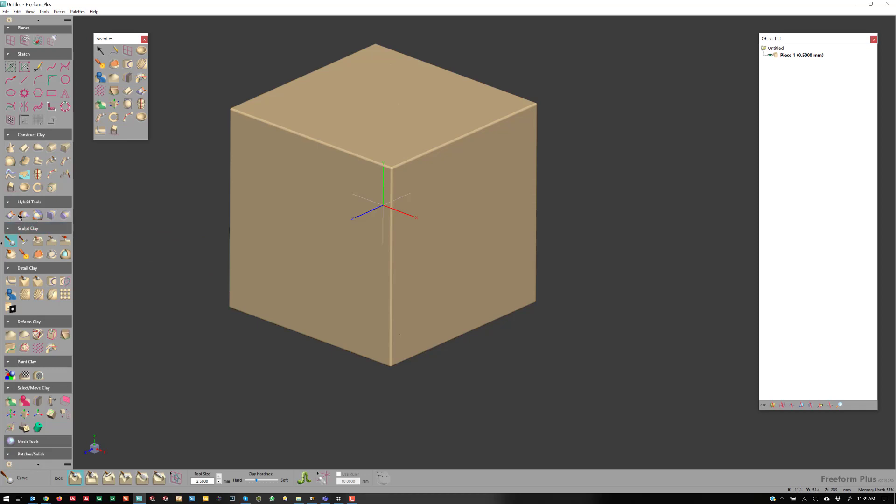
# Pull Front Plane 1 out from the cube's front face and sketch a closed freehand curve about 201 mm long on it.
pyautogui.click(126, 51)
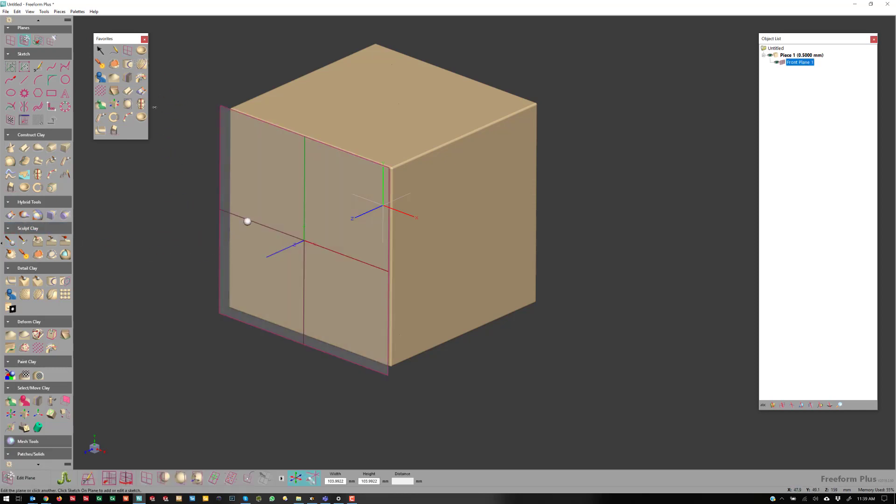
pyautogui.moveTo(252, 186); pyautogui.dragTo(199, 356)
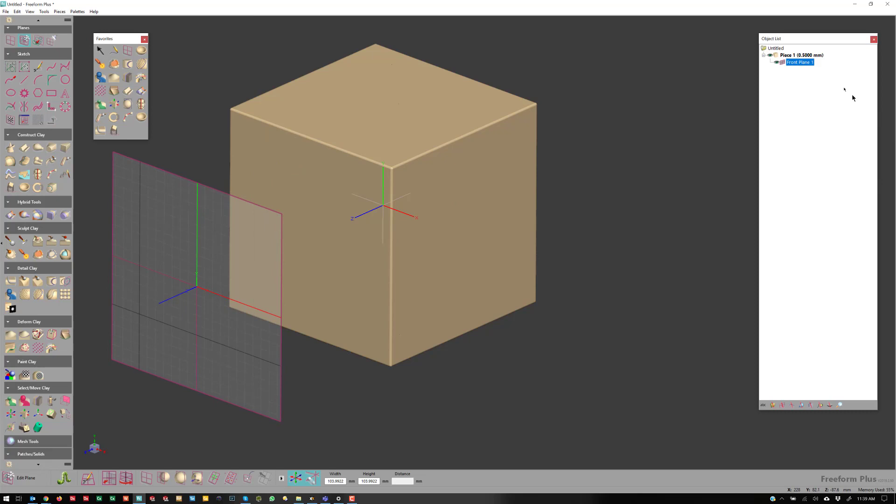
pyautogui.rightClick(785, 64)
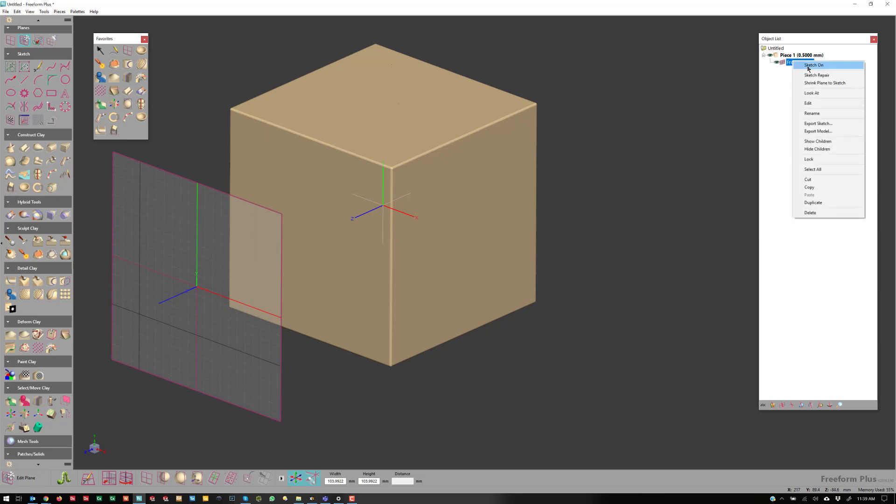
pyautogui.click(794, 71)
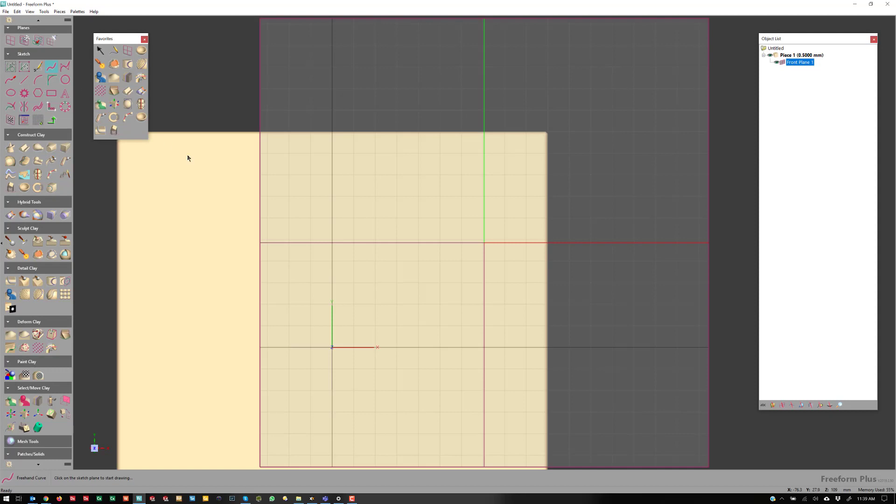
pyautogui.moveTo(332, 208)
pyautogui.mouseDown()
pyautogui.moveTo(290, 207)
pyautogui.moveTo(231, 408)
pyautogui.moveTo(466, 340)
pyautogui.moveTo(370, 286)
pyautogui.moveTo(350, 228)
pyautogui.moveTo(332, 208)
pyautogui.mouseUp()
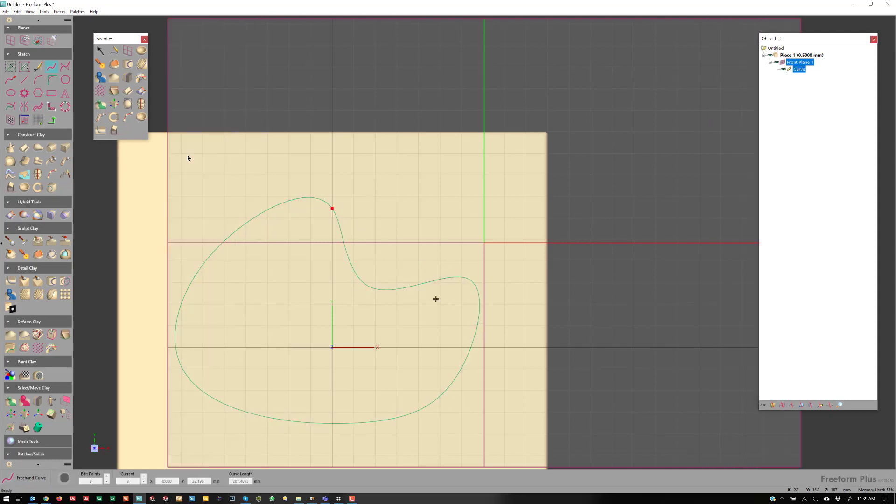
pyautogui.press('Return')
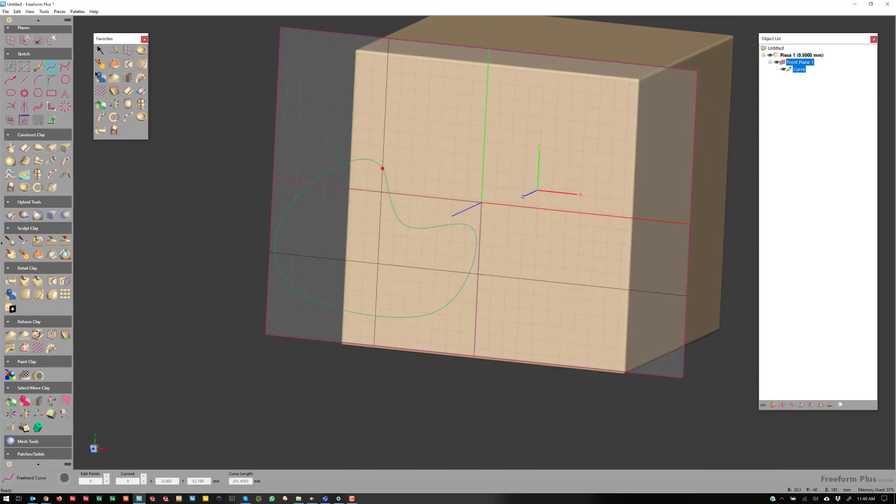
# Preview a Clay extrusion of the freehand curve through the cube with Distance 1 at about 260.56 mm.
pyautogui.click(97, 52)
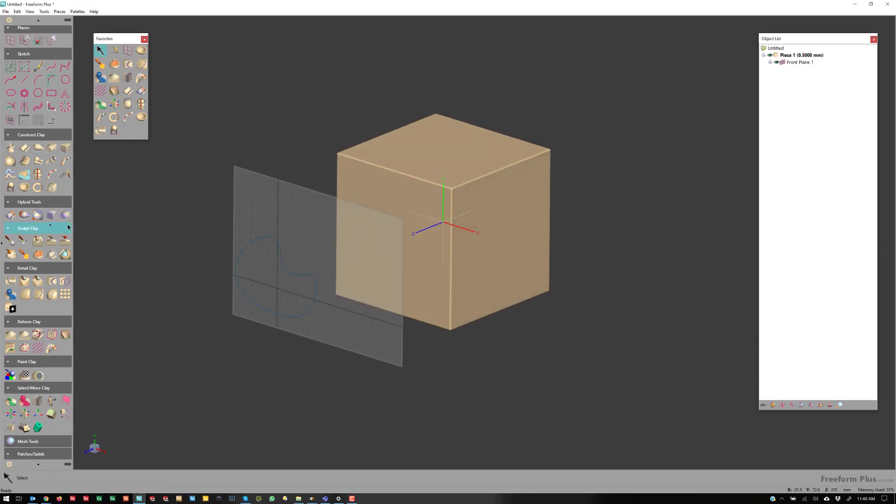
pyautogui.click(9, 215)
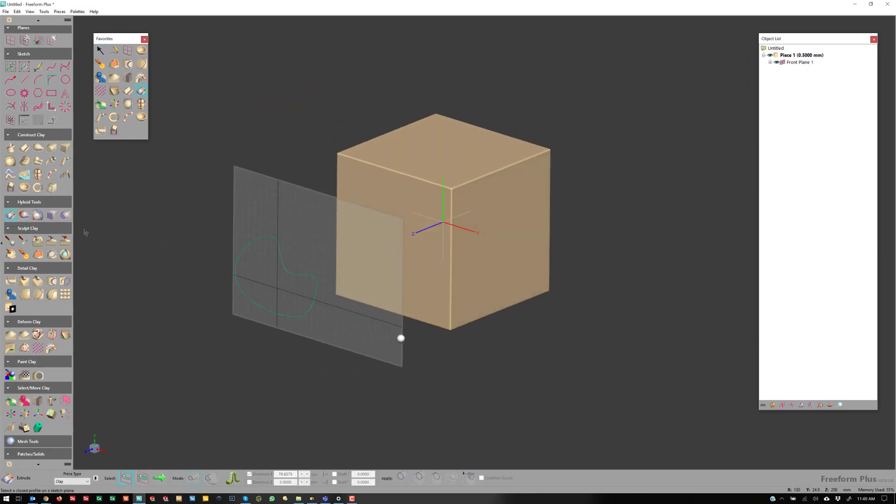
pyautogui.click(160, 477)
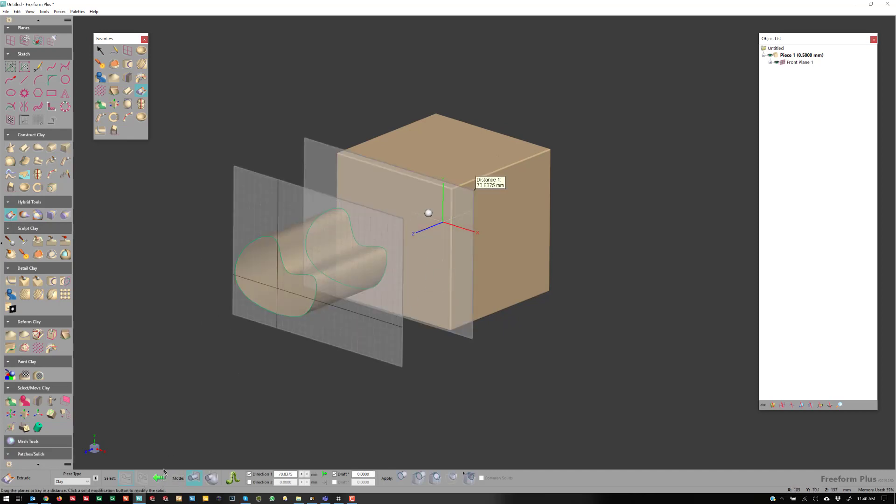
pyautogui.moveTo(429, 235); pyautogui.dragTo(704, 190)
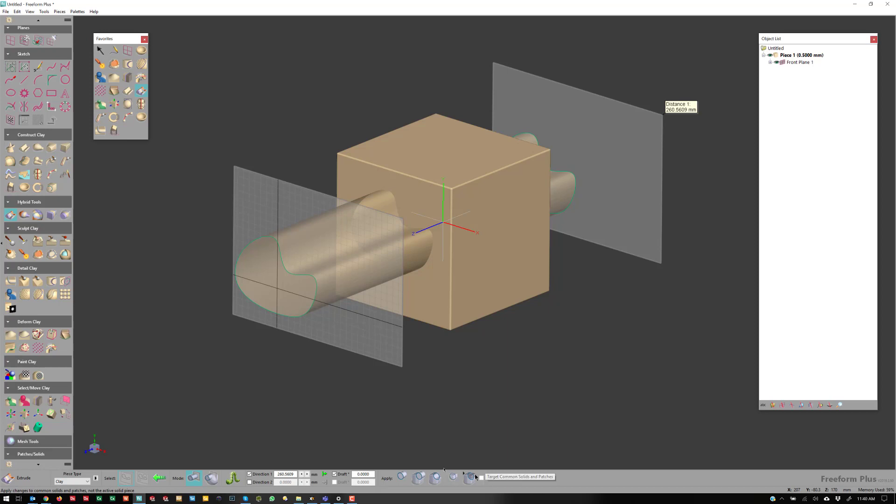
# Leave the piece type as Clay and cancel the Extrude preview, keeping the curve on Front Plane 1.
pyautogui.click(88, 481)
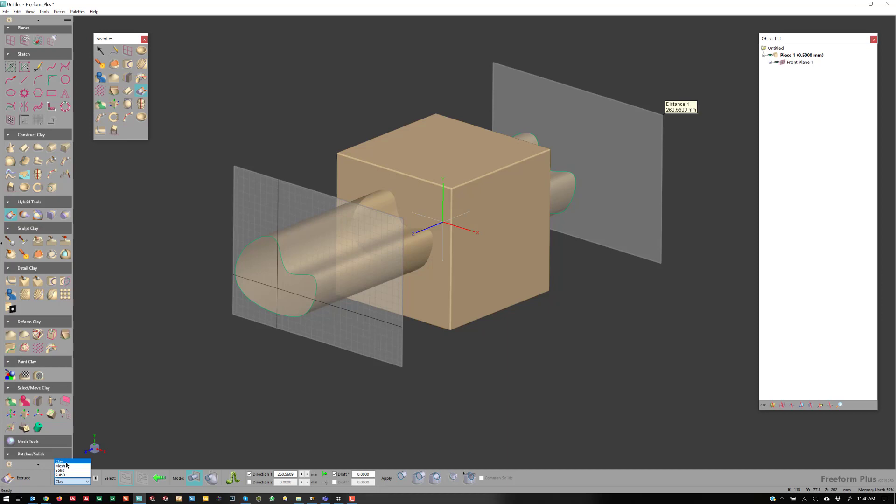
pyautogui.click(125, 381)
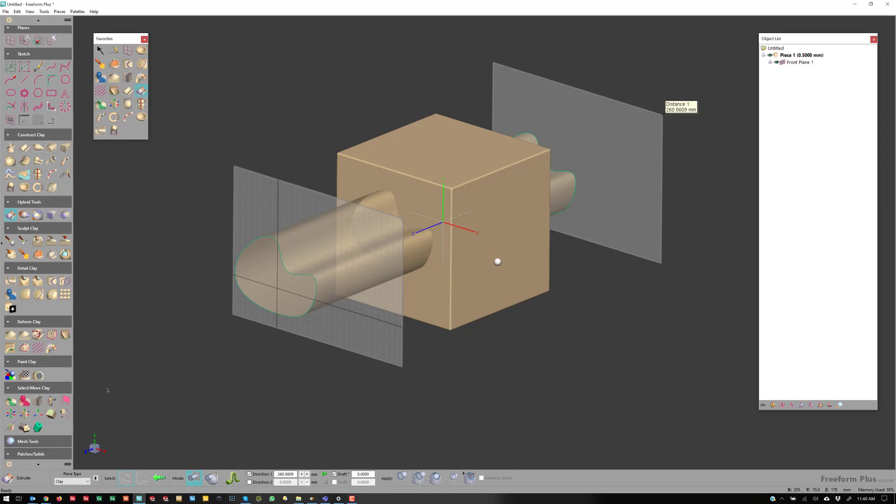
pyautogui.click(85, 482)
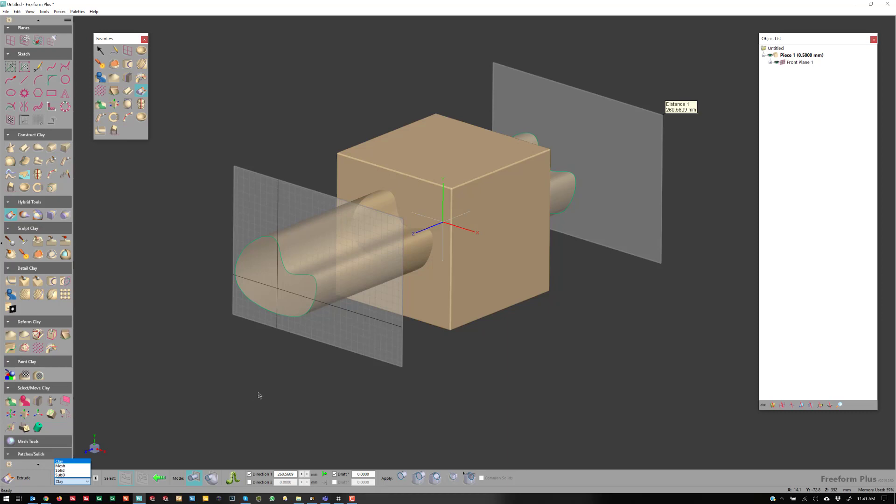
pyautogui.click(172, 407)
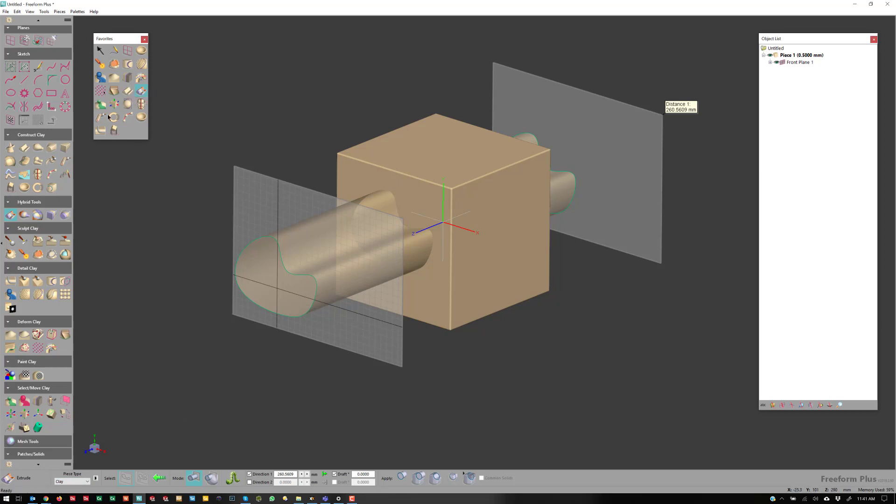
pyautogui.click(101, 50)
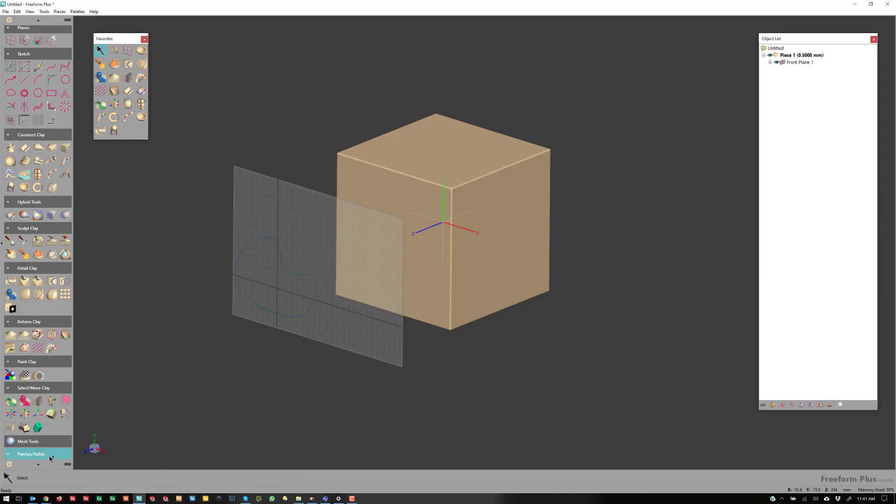
pyautogui.click(38, 464)
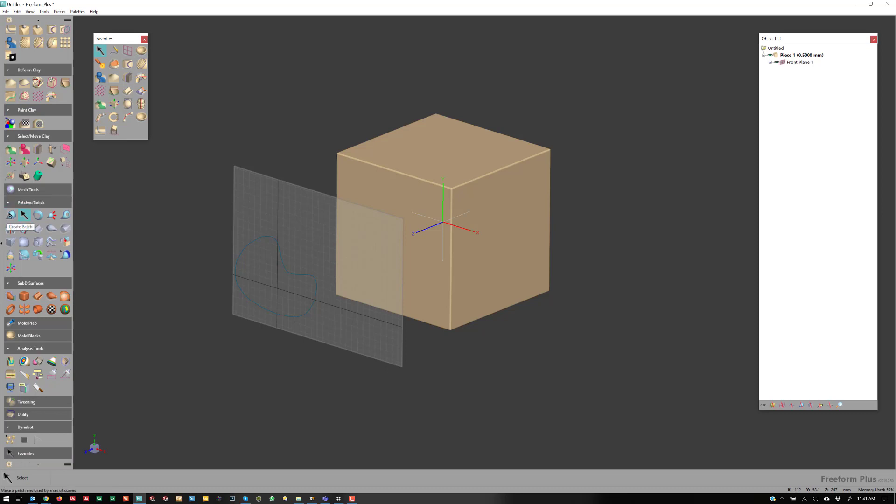
pyautogui.moveTo(11, 215); pyautogui.dragTo(129, 134)
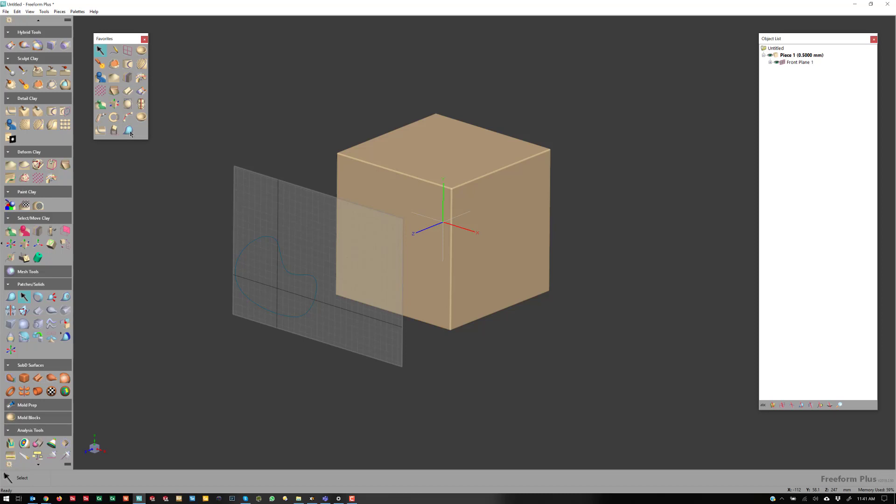
pyautogui.moveTo(130, 132); pyautogui.dragTo(87, 246)
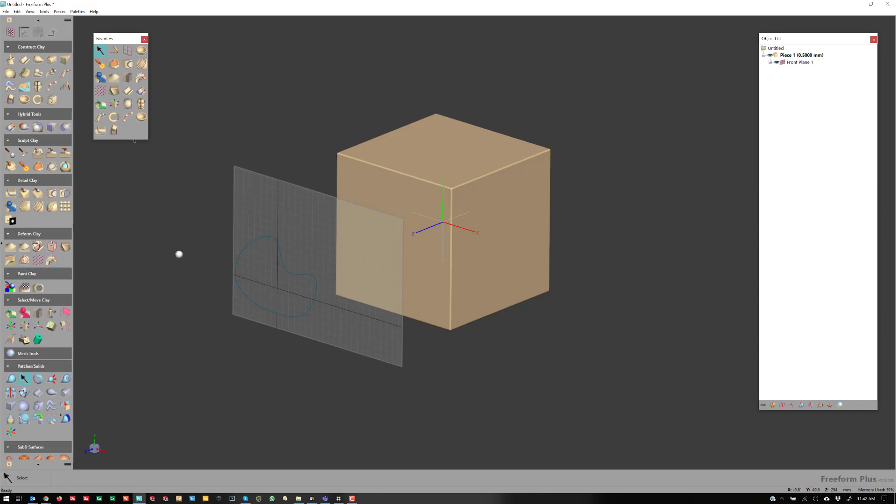
# Add Wire Cut Clay to the favorites palette in Customize, verify it in the Favorites List, and confirm with OK.
pyautogui.rightClick(163, 253)
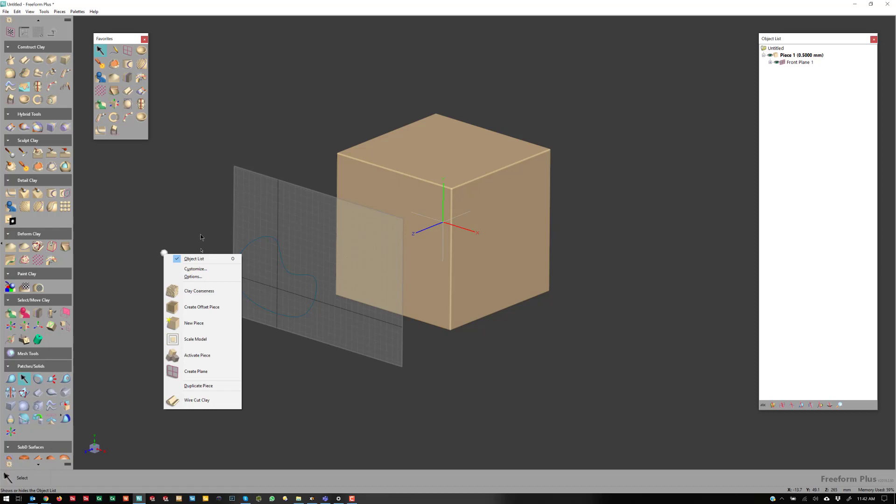
pyautogui.click(194, 269)
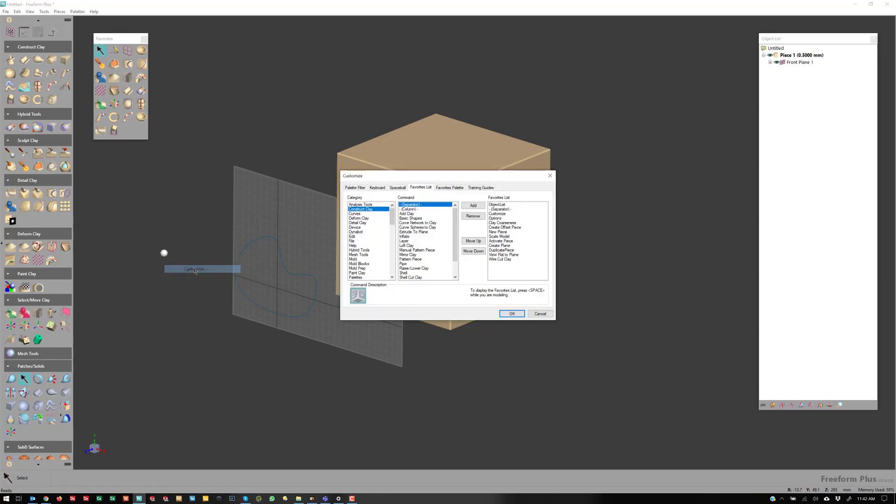
pyautogui.click(440, 188)
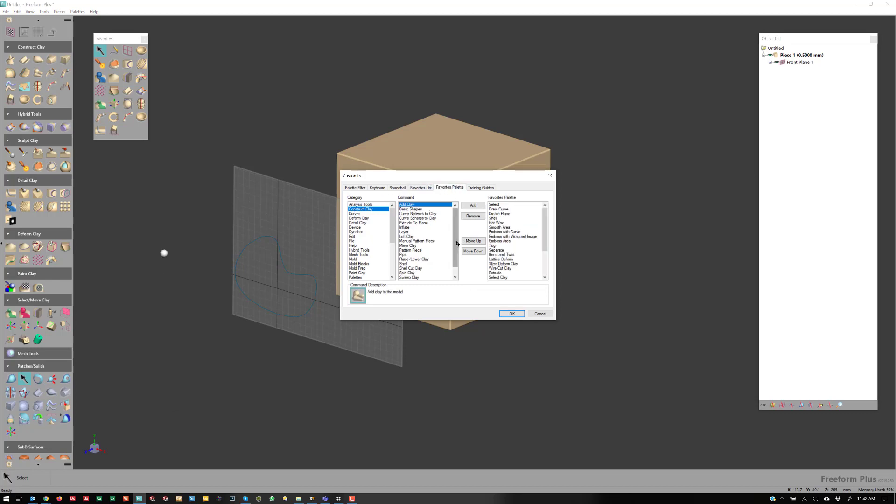
pyautogui.scroll(-1, 457, 262)
pyautogui.click(410, 277)
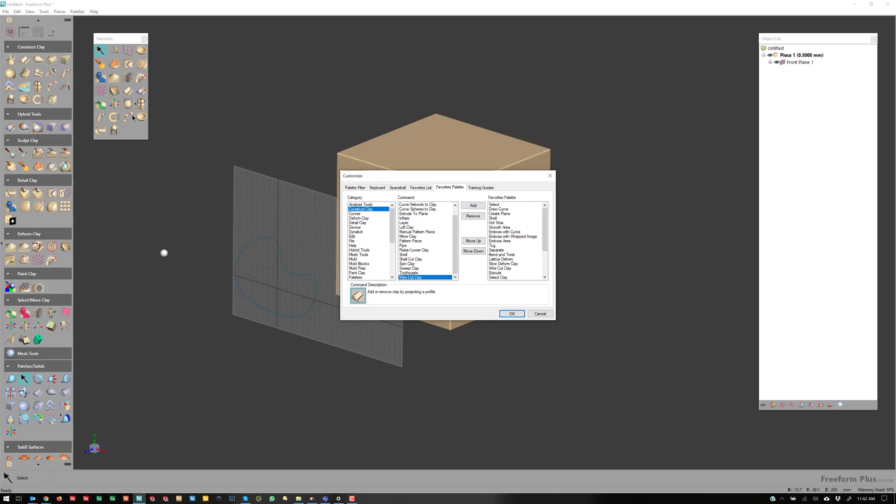
pyautogui.click(420, 187)
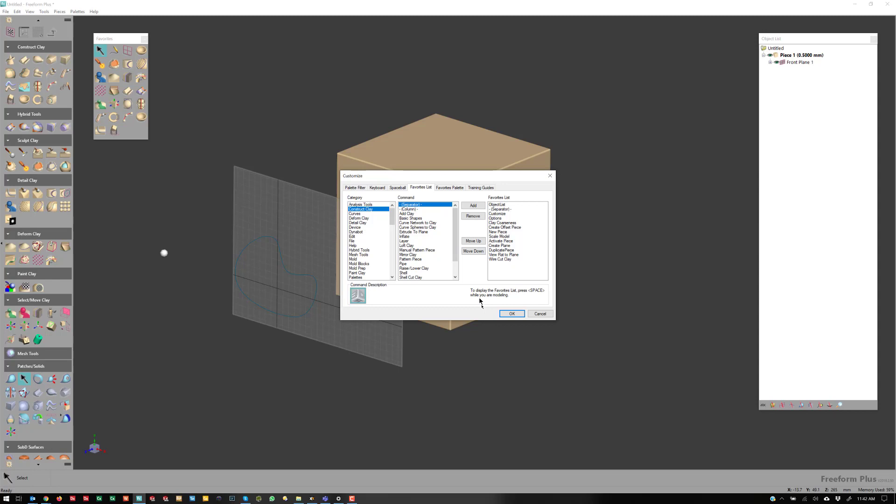
pyautogui.click(512, 314)
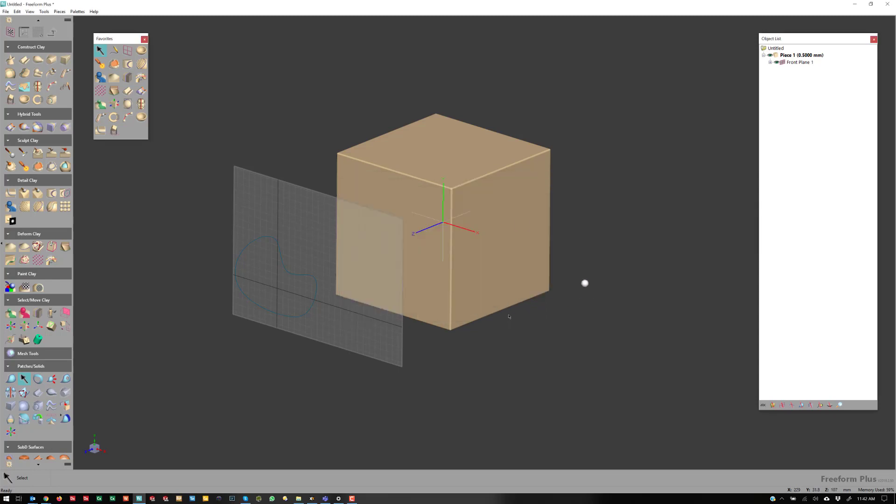
pyautogui.click(128, 91)
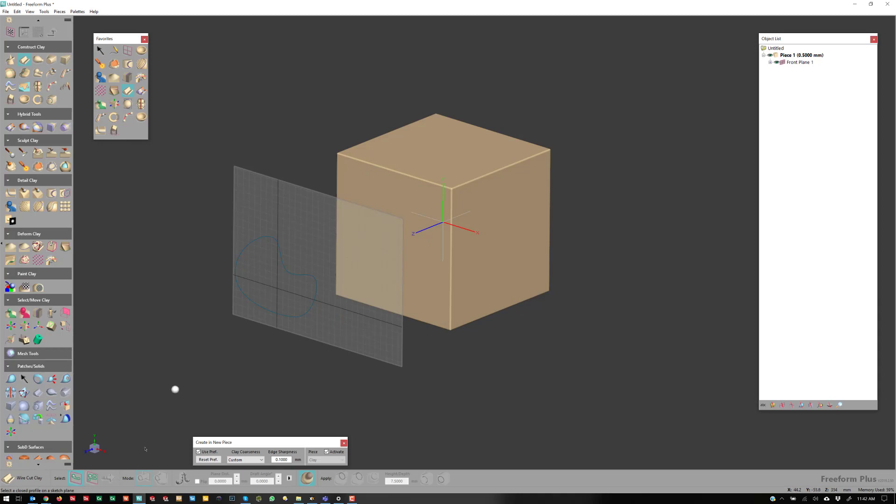
pyautogui.click(303, 278)
pyautogui.click(116, 478)
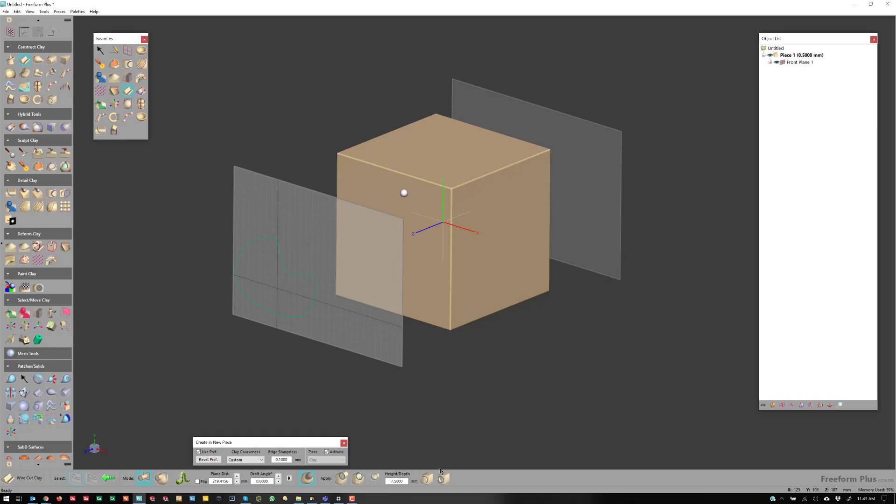
pyautogui.doubleClick(391, 479)
pyautogui.write('2')
pyautogui.click(441, 481)
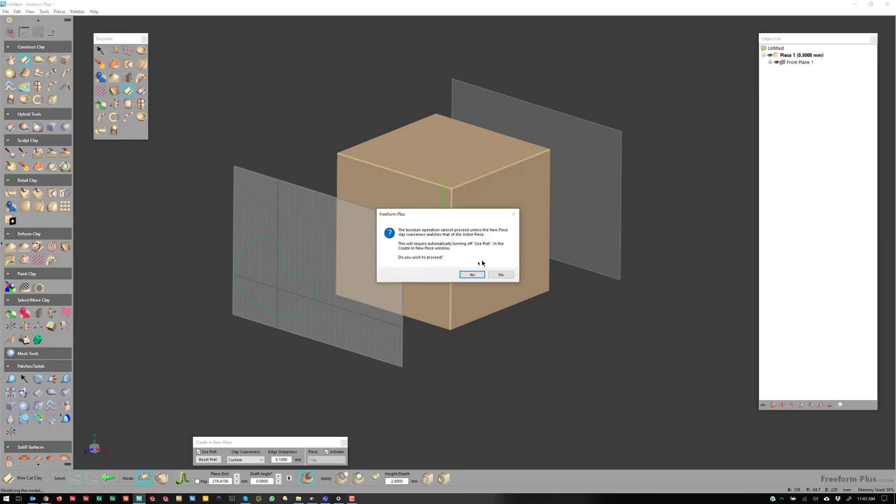
pyautogui.click(473, 274)
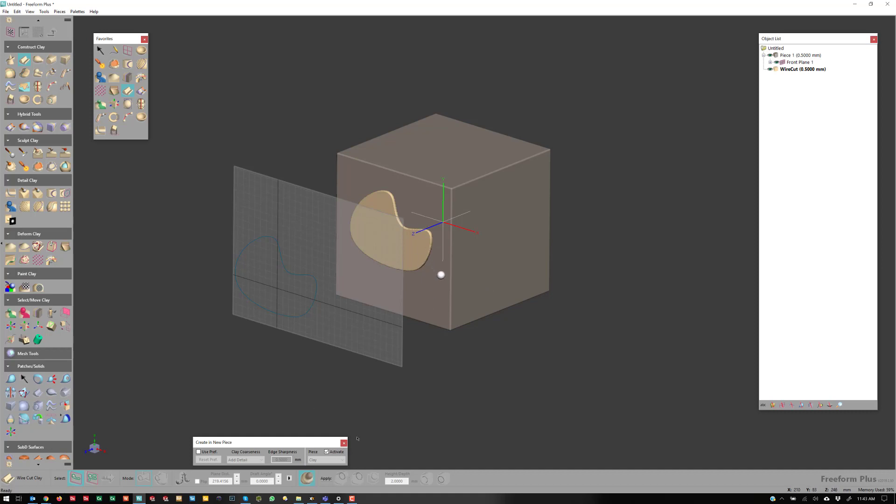
pyautogui.press('Escape')
pyautogui.hotkey('ctrl', 'z')
pyautogui.hotkey('ctrl', 'z')
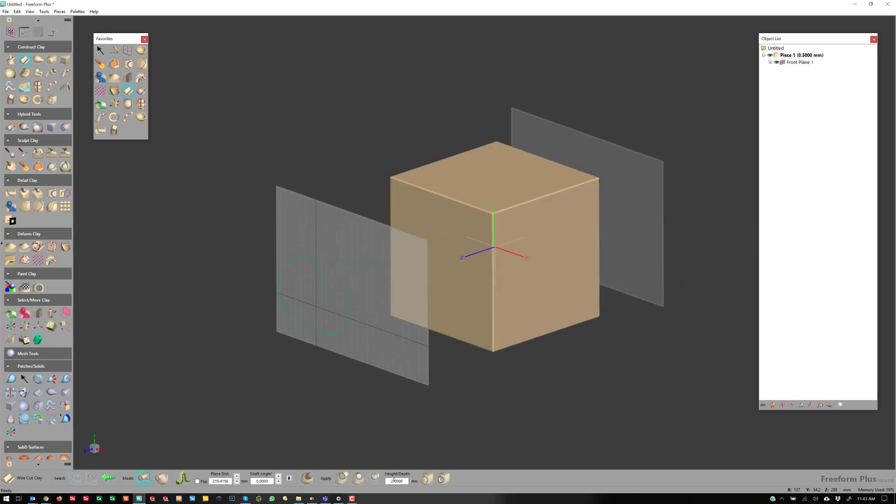
pyautogui.click(309, 479)
pyautogui.click(429, 479)
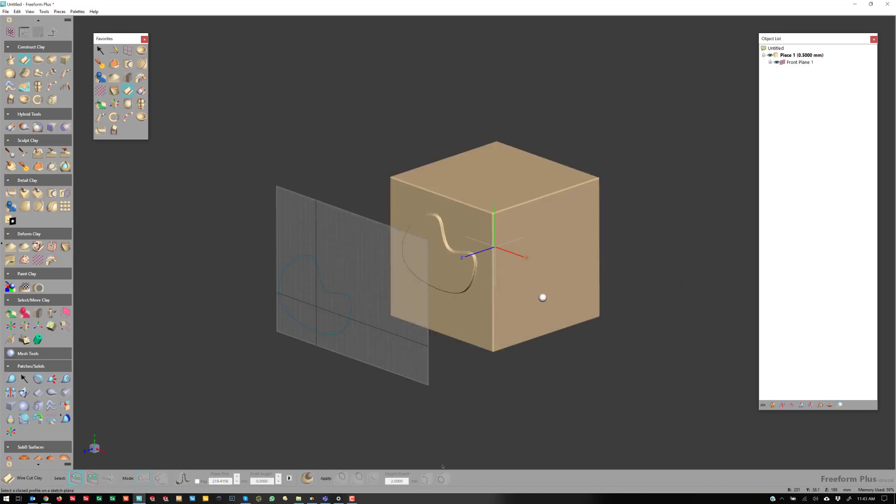
pyautogui.hotkey('ctrl', 'z')
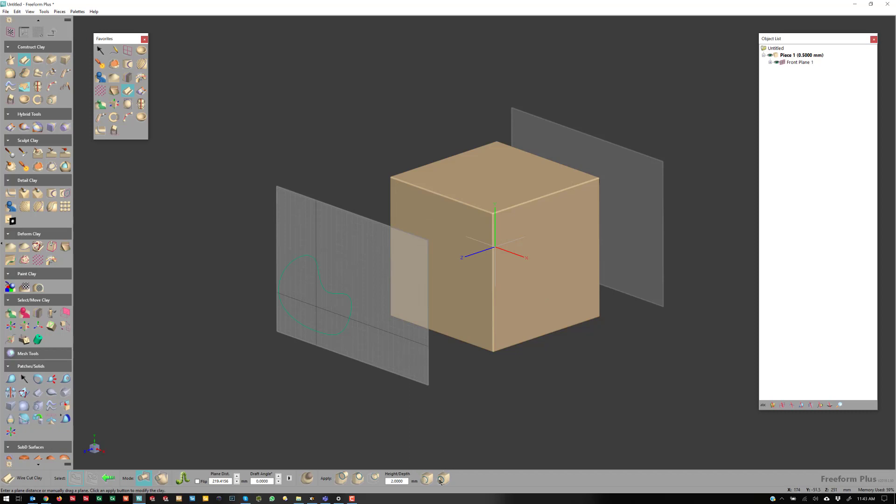
pyautogui.click(442, 480)
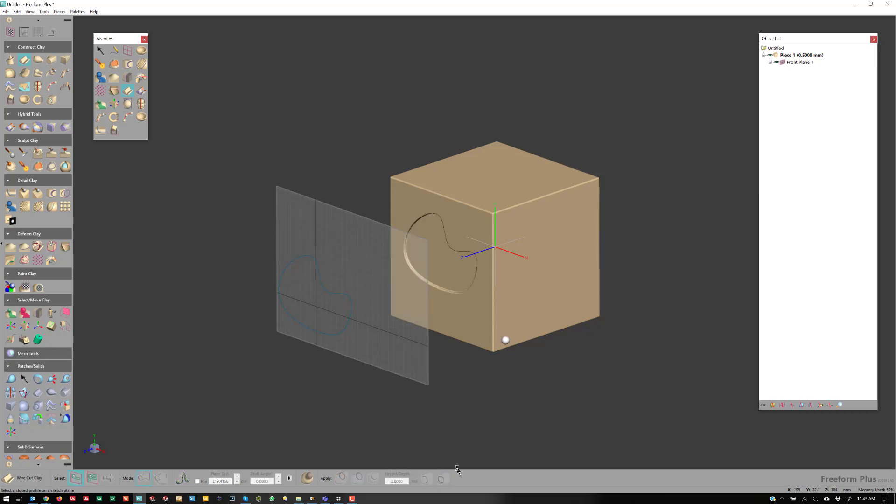
pyautogui.hotkey('ctrl', 'z')
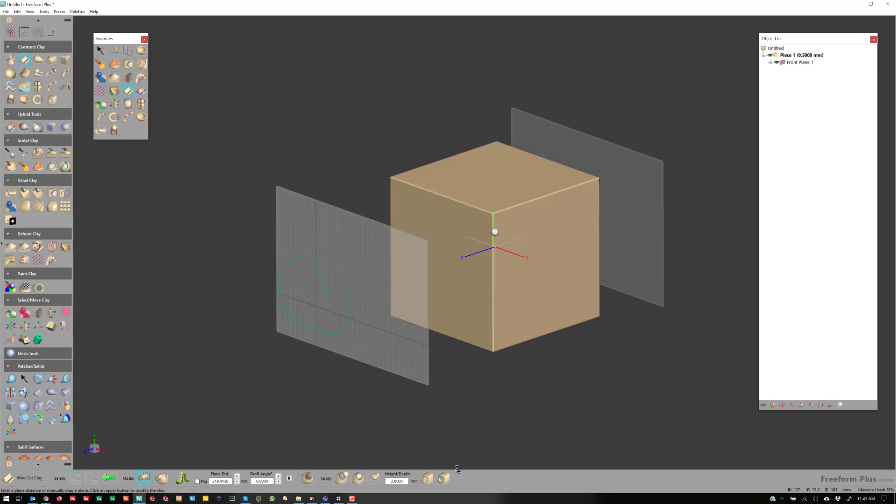
pyautogui.click(100, 51)
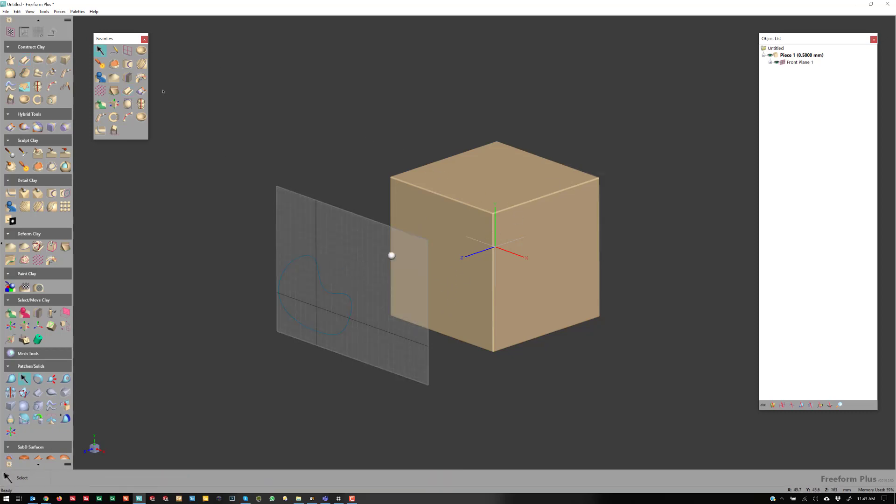
# Tilt Front Plane 1, move it and its curve in front of the cube, and restart Wire Cut Clay.
pyautogui.rightClick(786, 64)
pyautogui.click(812, 101)
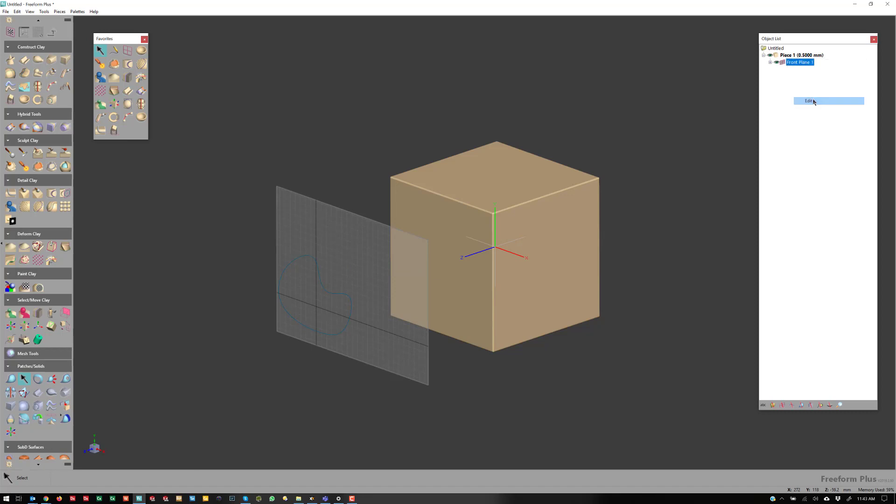
pyautogui.moveTo(427, 299); pyautogui.dragTo(460, 281)
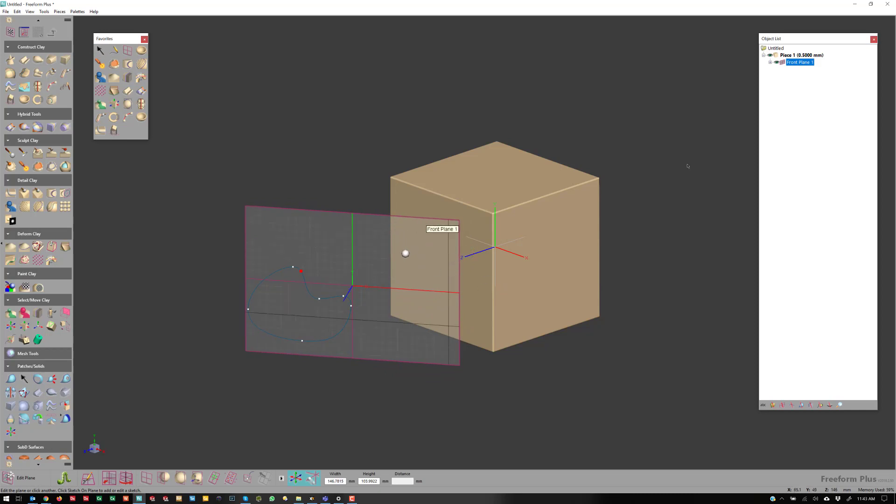
pyautogui.moveTo(406, 252)
pyautogui.mouseDown()
pyautogui.moveTo(618, 266)
pyautogui.moveTo(594, 237)
pyautogui.mouseUp()
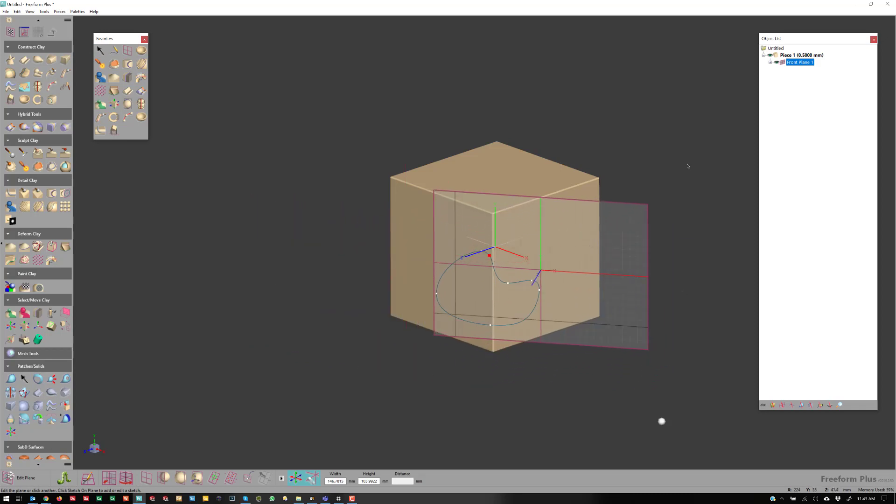
pyautogui.moveTo(505, 326)
pyautogui.mouseDown(button='middle')
pyautogui.moveTo(494, 389)
pyautogui.moveTo(516, 383)
pyautogui.moveTo(610, 274)
pyautogui.moveTo(547, 272)
pyautogui.moveTo(506, 340)
pyautogui.moveTo(494, 329)
pyautogui.mouseUp(button='middle')
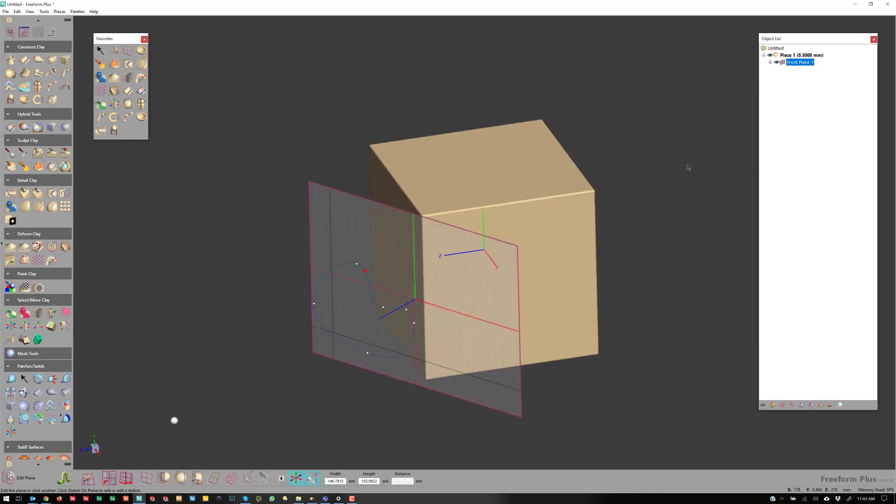
pyautogui.click(129, 91)
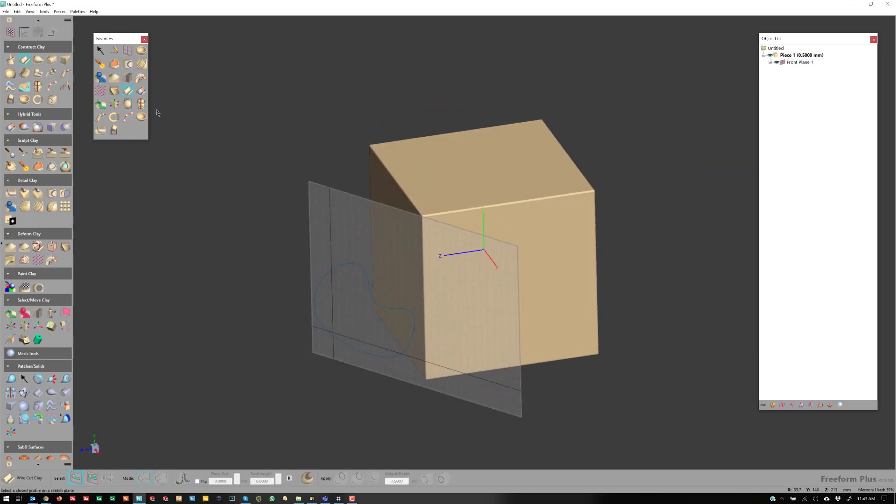
# Wire-cut the angled freehand profile into the cube's front face.
pyautogui.click(375, 305)
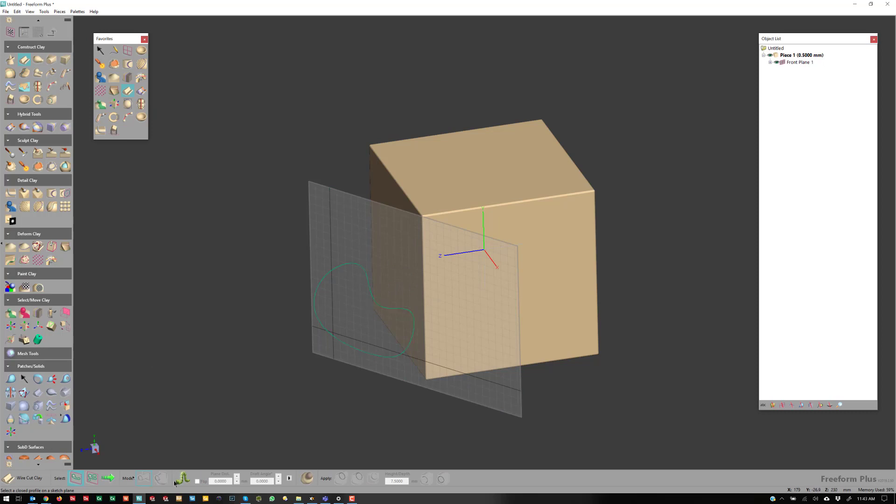
pyautogui.click(108, 478)
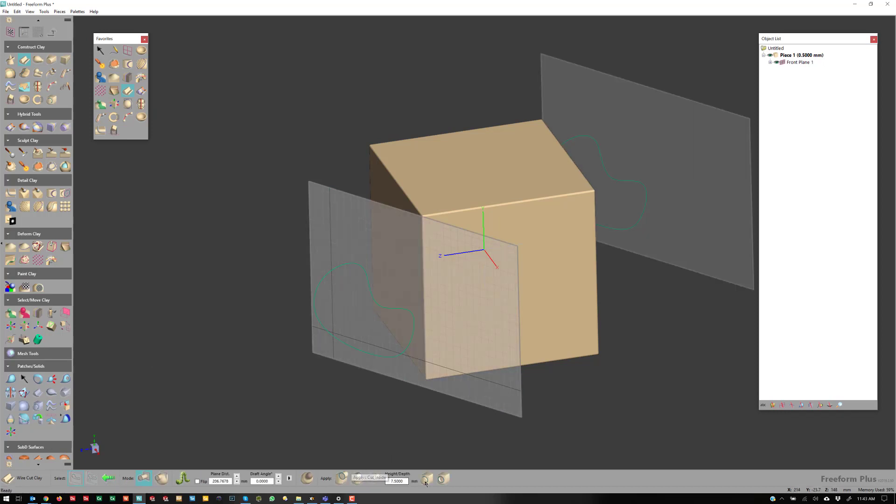
pyautogui.click(445, 473)
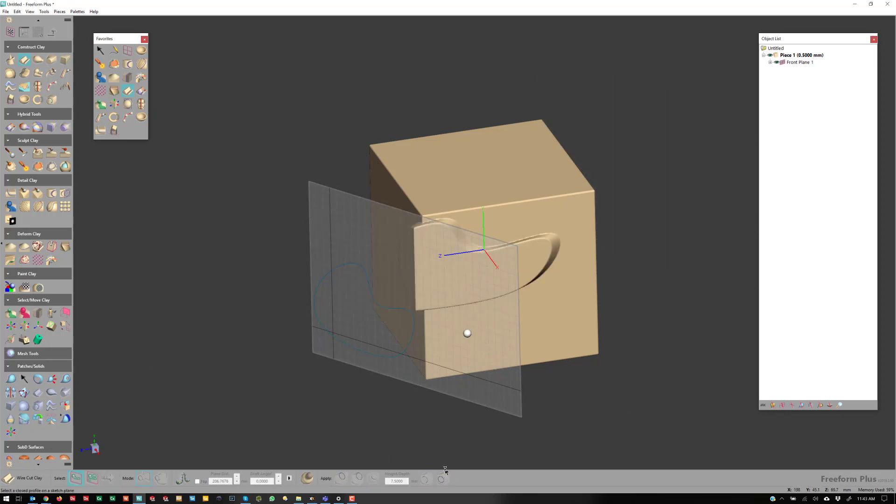
# Orbit and pan the model to inspect the curved groove from the cut side.
pyautogui.moveTo(450, 334); pyautogui.dragTo(444, 229, button='middle')
pyautogui.moveTo(441, 133)
pyautogui.mouseDown(button='middle')
pyautogui.moveTo(394, 76)
pyautogui.moveTo(437, 79)
pyautogui.moveTo(514, 190)
pyautogui.moveTo(535, 282)
pyautogui.moveTo(398, 442)
pyautogui.moveTo(335, 378)
pyautogui.moveTo(376, 372)
pyautogui.moveTo(396, 352)
pyautogui.moveTo(518, 430)
pyautogui.moveTo(617, 296)
pyautogui.moveTo(572, 244)
pyautogui.moveTo(591, 230)
pyautogui.mouseUp(button='middle')
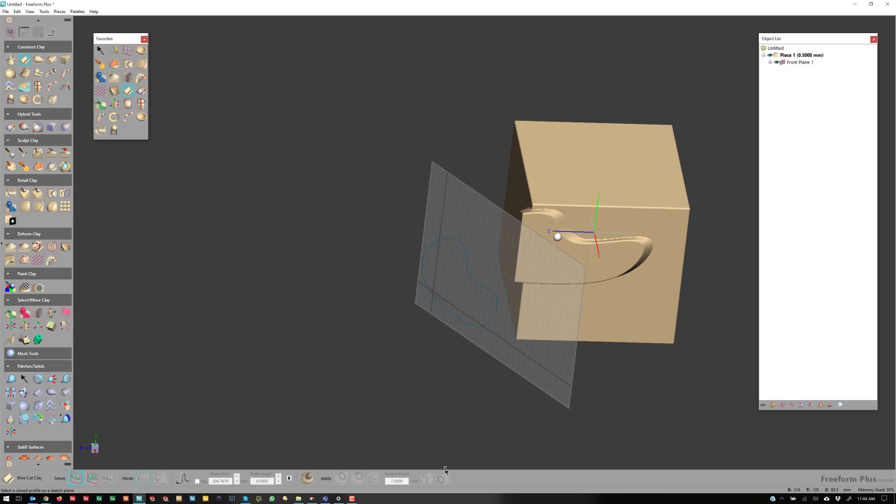
pyautogui.moveTo(490, 354)
pyautogui.mouseDown(button='middle')
pyautogui.moveTo(395, 353)
pyautogui.moveTo(374, 413)
pyautogui.mouseUp(button='middle')
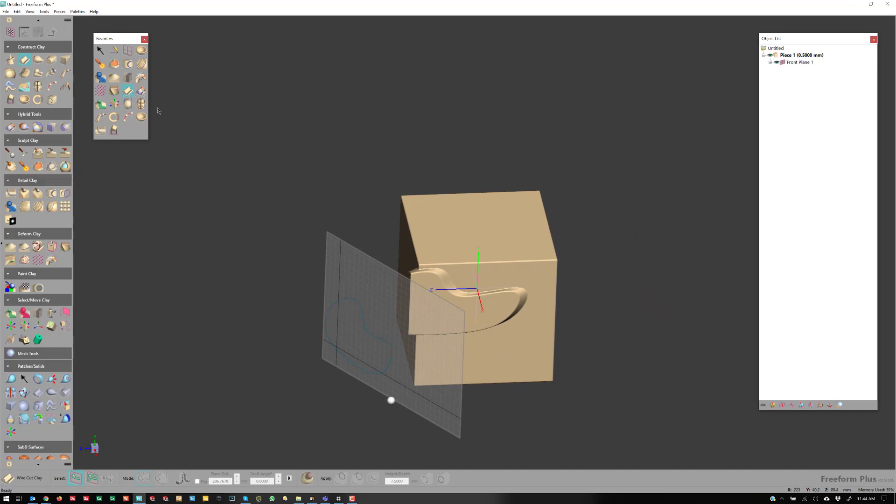
pyautogui.moveTo(390, 400)
pyautogui.mouseDown(button='middle')
pyautogui.moveTo(369, 388)
pyautogui.moveTo(359, 328)
pyautogui.moveTo(347, 380)
pyautogui.moveTo(343, 373)
pyautogui.mouseUp(button='middle')
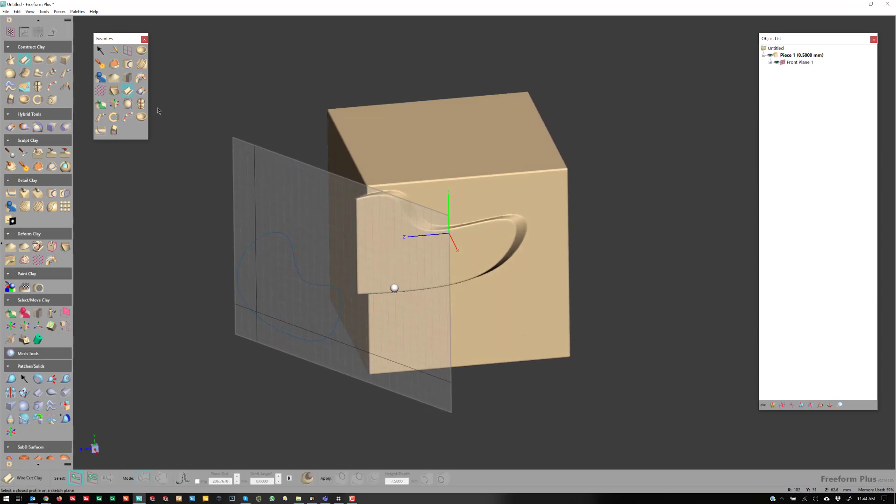